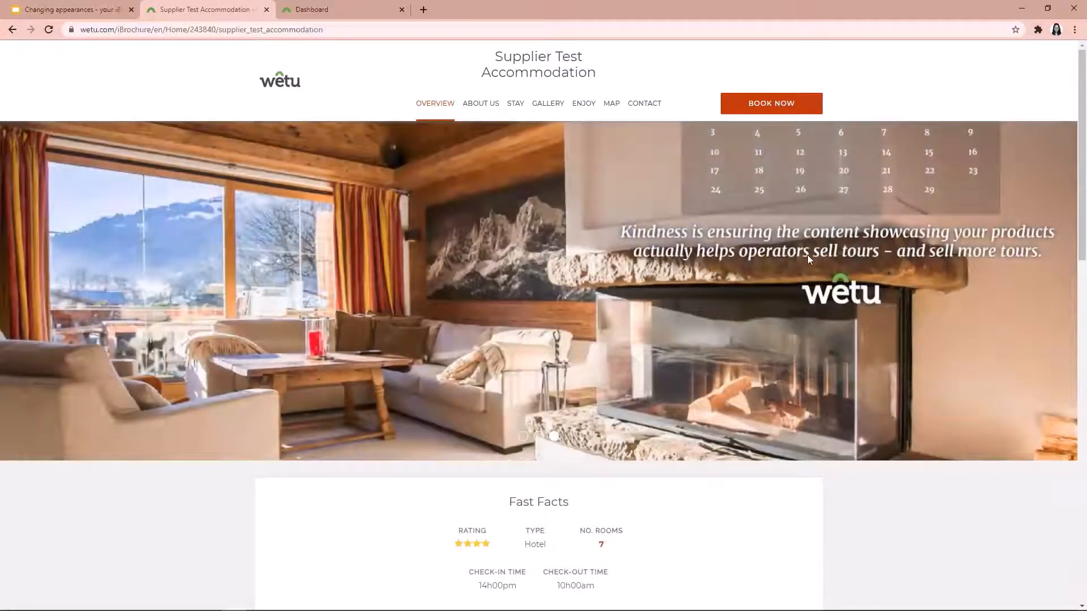
Switch from the iBrochure preview to the dashboard and open the Supplier Test Accommodation listing for editing
{"action": "scroll", "coordinate": [808, 255], "scroll_direction": "down", "scroll_amount": 10}
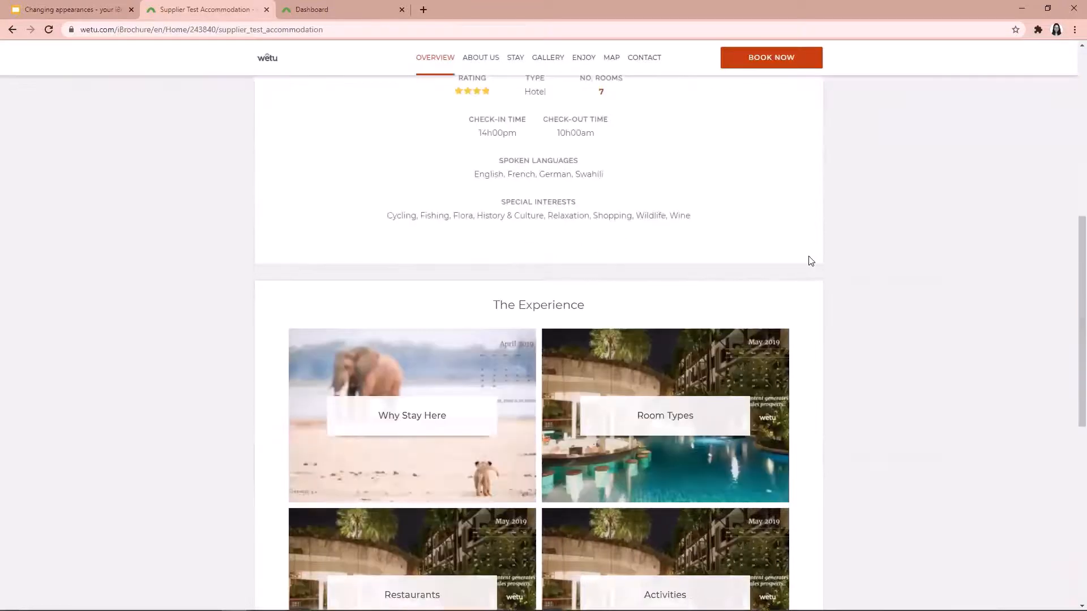
{"action": "scroll", "coordinate": [821, 257], "scroll_direction": "down", "scroll_amount": 2}
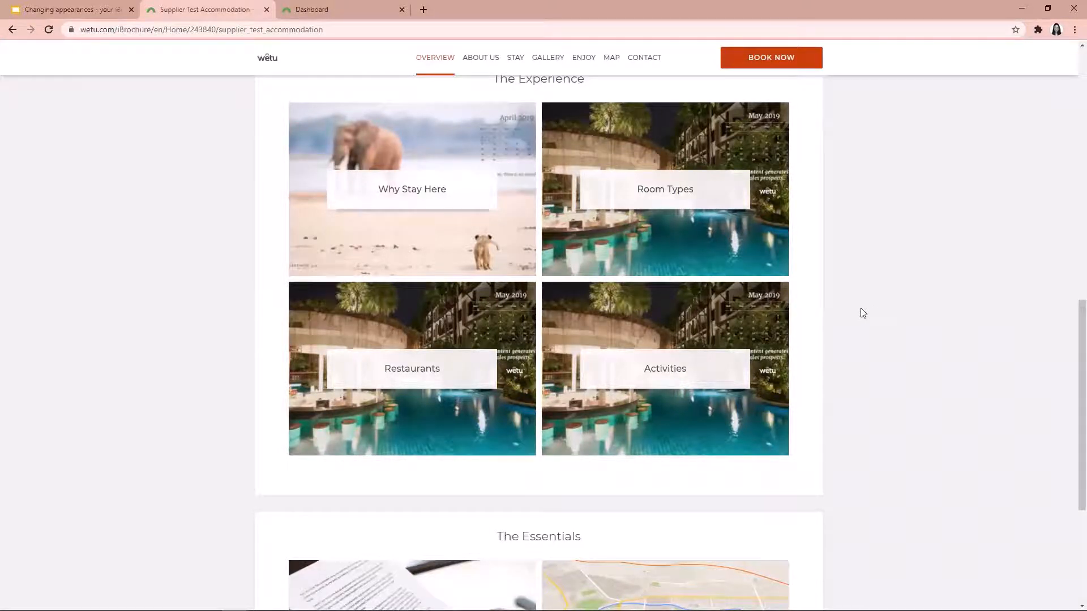
{"action": "left_click", "coordinate": [362, 9]}
{"action": "scroll", "coordinate": [492, 86], "scroll_direction": "up", "scroll_amount": 2}
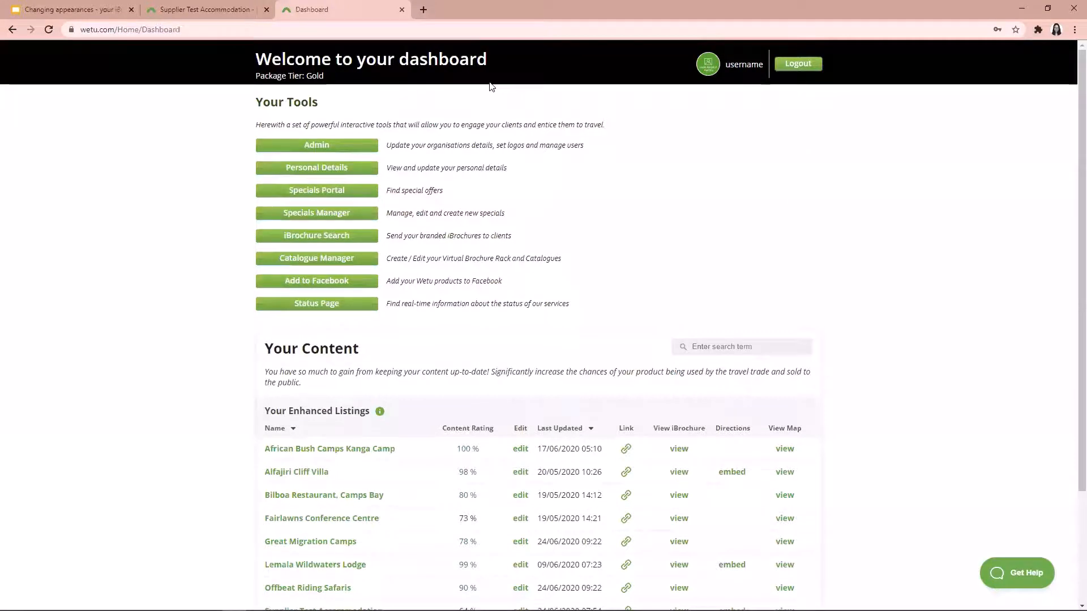
{"action": "scroll", "coordinate": [492, 86], "scroll_direction": "down", "scroll_amount": 2}
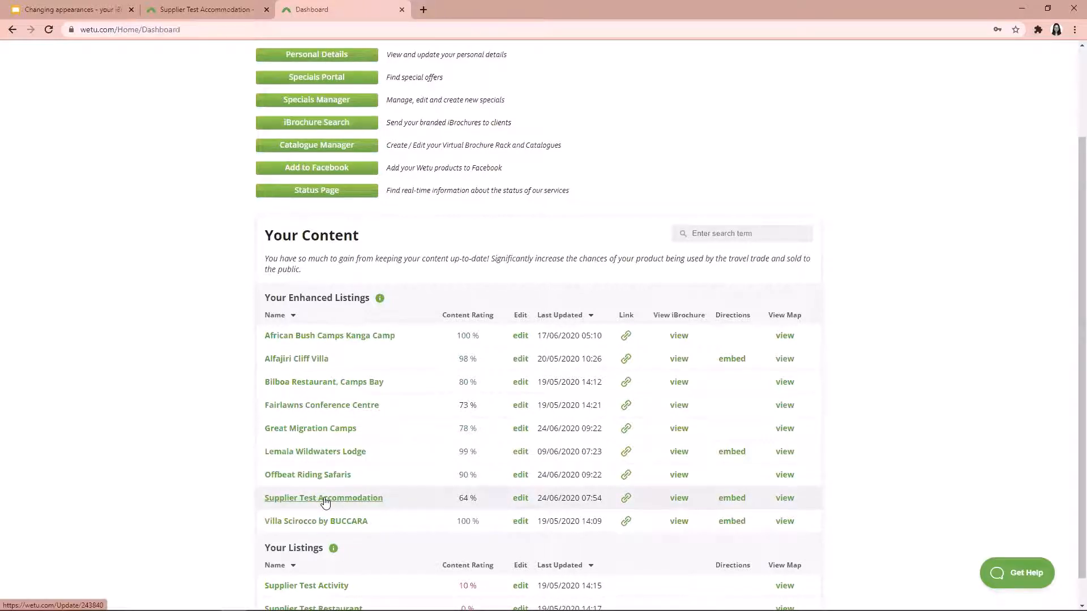
{"action": "left_click", "coordinate": [517, 498]}
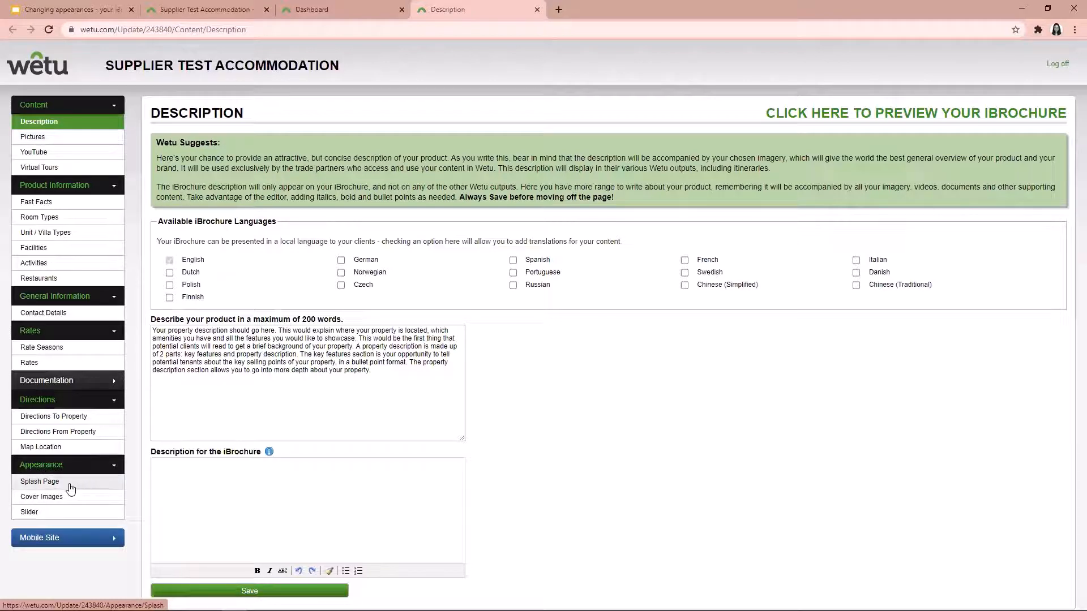
Replace the iBrochure's splash page image with splashimage2.png and save the change
{"action": "left_click", "coordinate": [70, 487]}
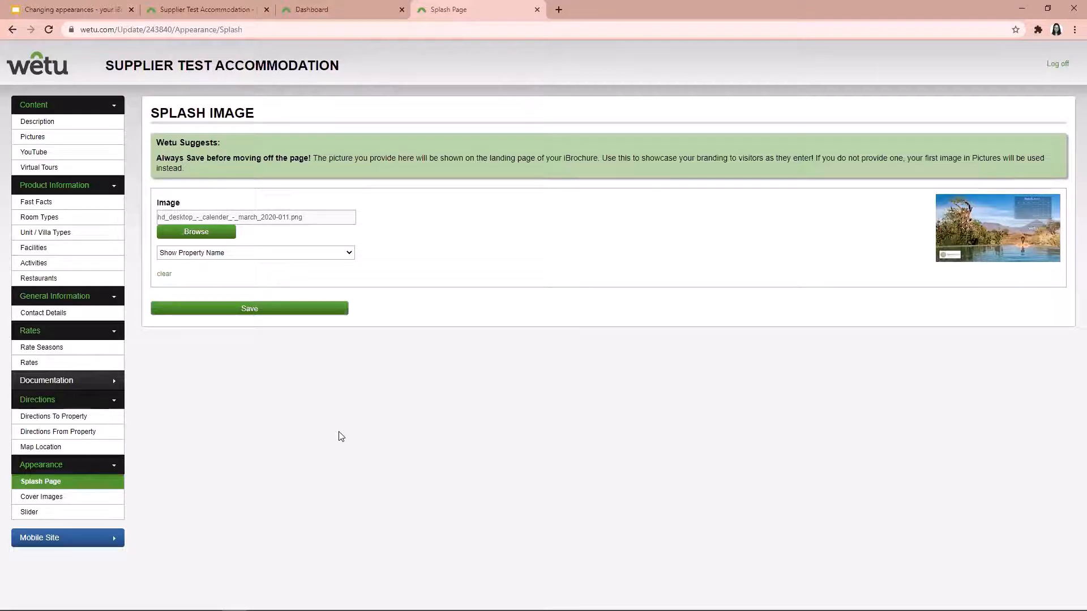
{"action": "left_click", "coordinate": [204, 237]}
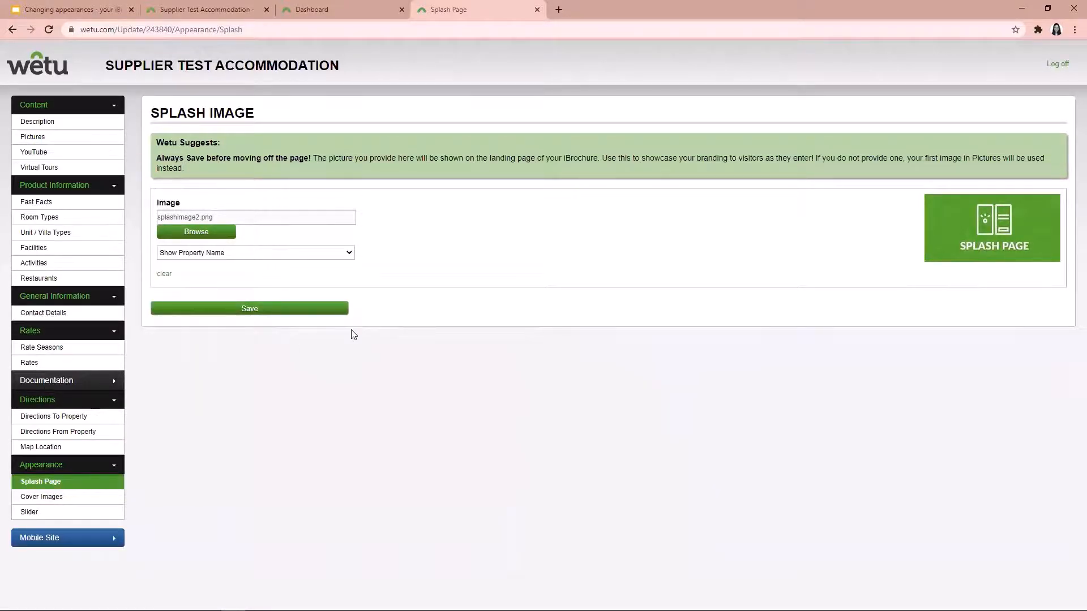
{"action": "left_click", "coordinate": [238, 315]}
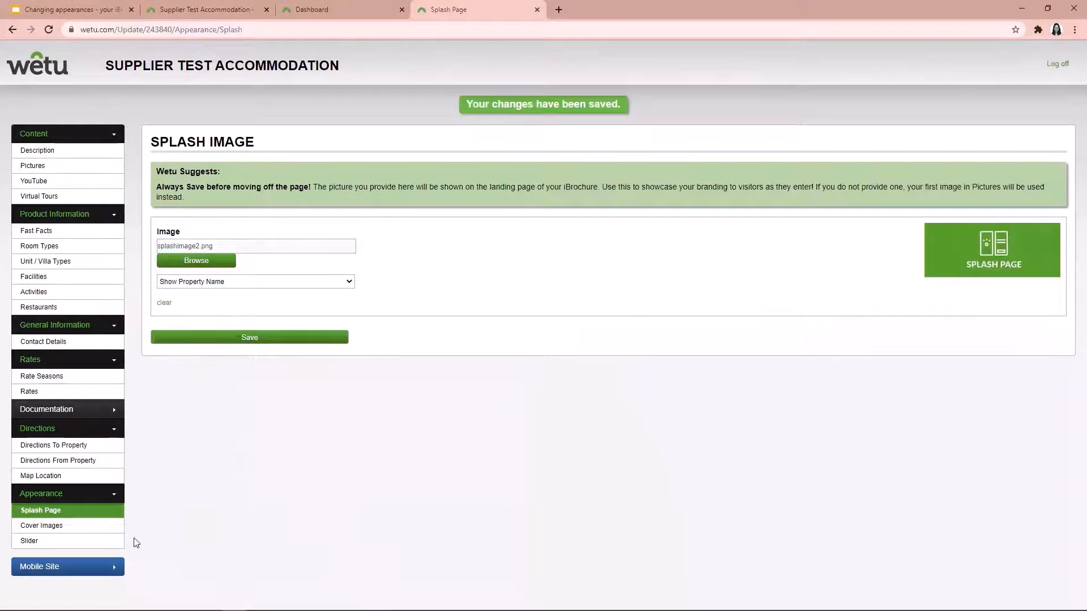
Upload new cover images for Restaurants, Rooms, Activities and Why Stay Here, and save them
{"action": "left_click", "coordinate": [81, 527]}
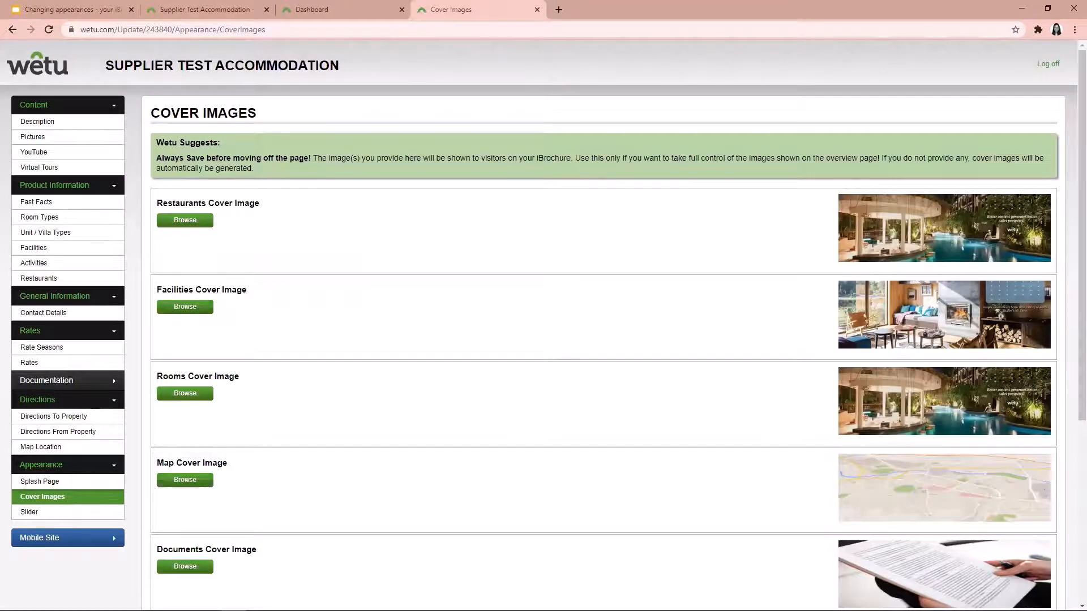
{"action": "left_click", "coordinate": [170, 223]}
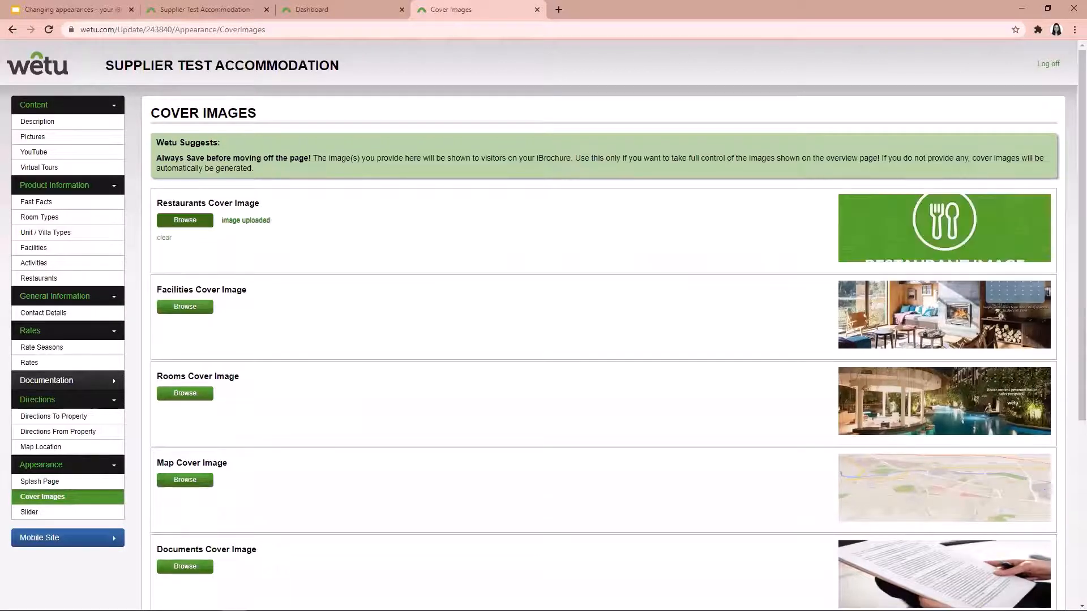
{"action": "left_click", "coordinate": [191, 395]}
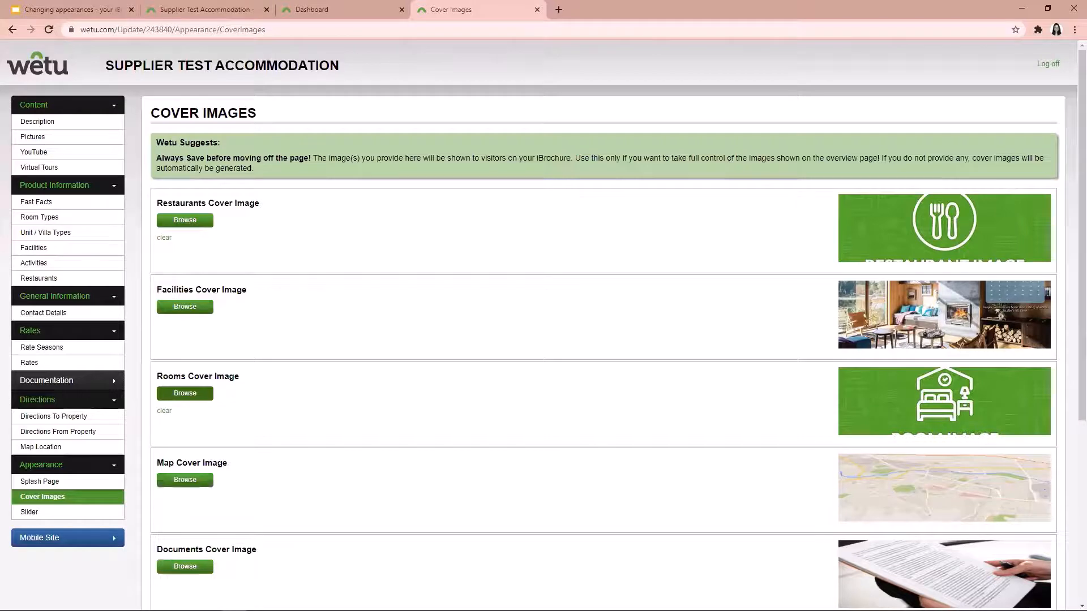
{"action": "scroll", "coordinate": [156, 301], "scroll_direction": "down", "scroll_amount": 4}
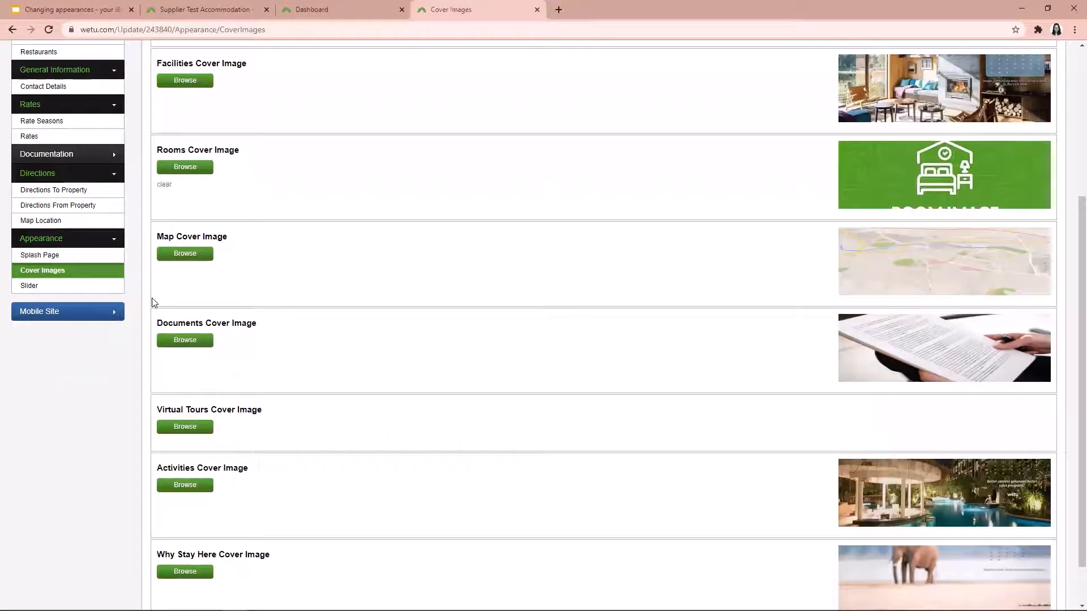
{"action": "left_click", "coordinate": [180, 488]}
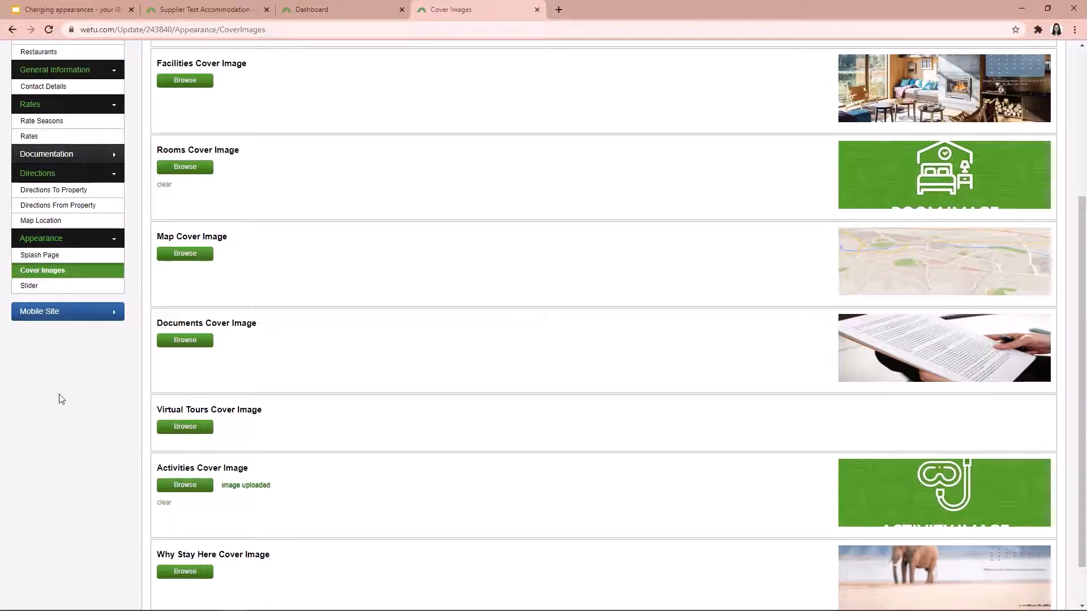
{"action": "scroll", "coordinate": [79, 408], "scroll_direction": "down", "scroll_amount": 2}
{"action": "left_click", "coordinate": [181, 520]}
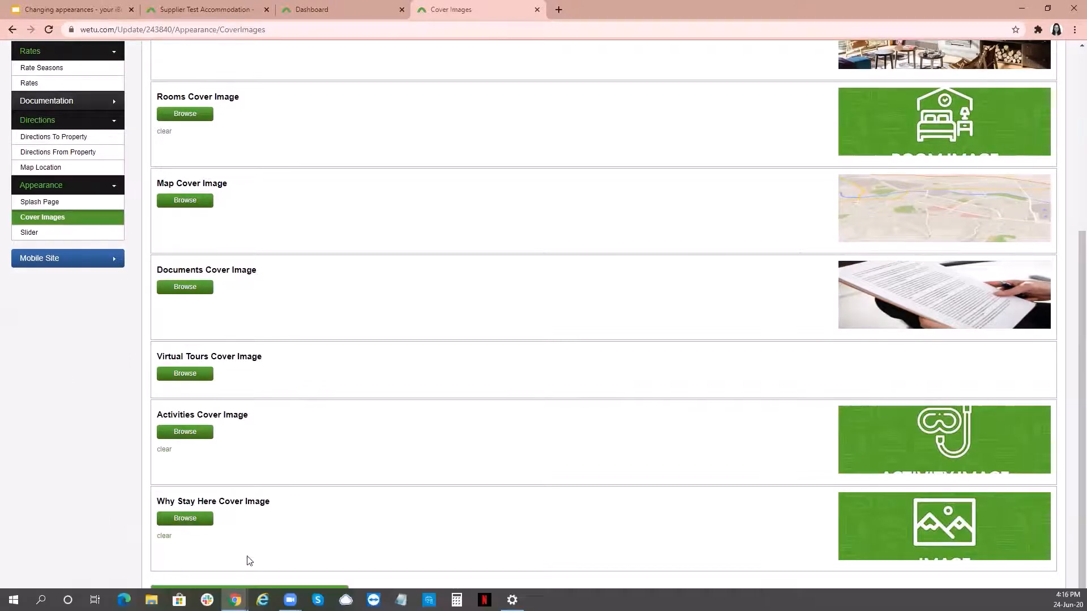
{"action": "left_click", "coordinate": [255, 592]}
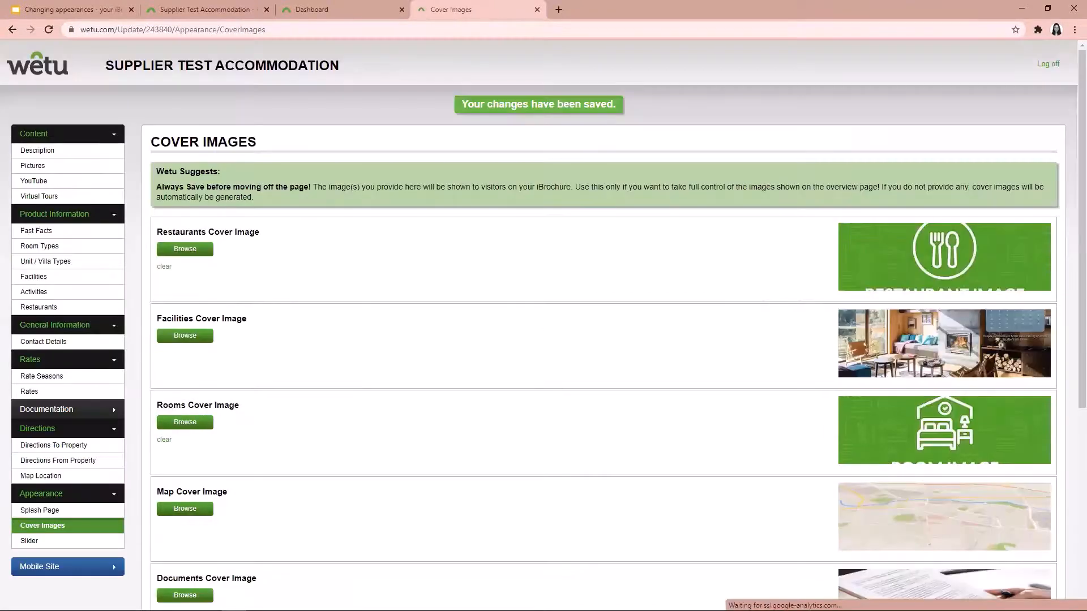
Upload three slider pictures, including the green Slider Images graphic and May-2020-Calender-HD-Desktop.png, and move the riverside temple picture to second place
{"action": "left_click", "coordinate": [68, 541]}
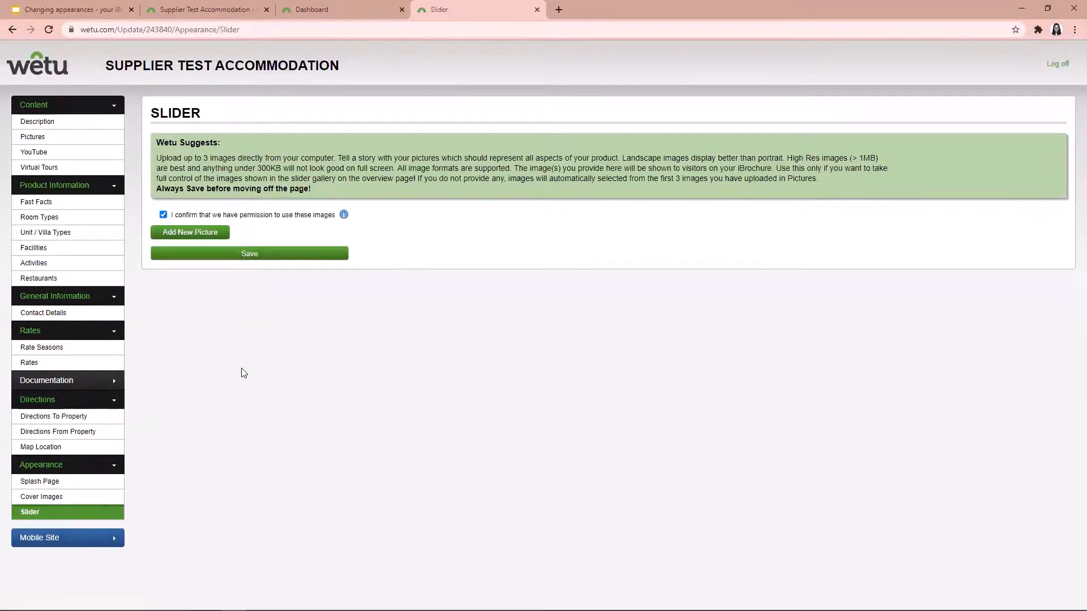
{"action": "left_click", "coordinate": [186, 233]}
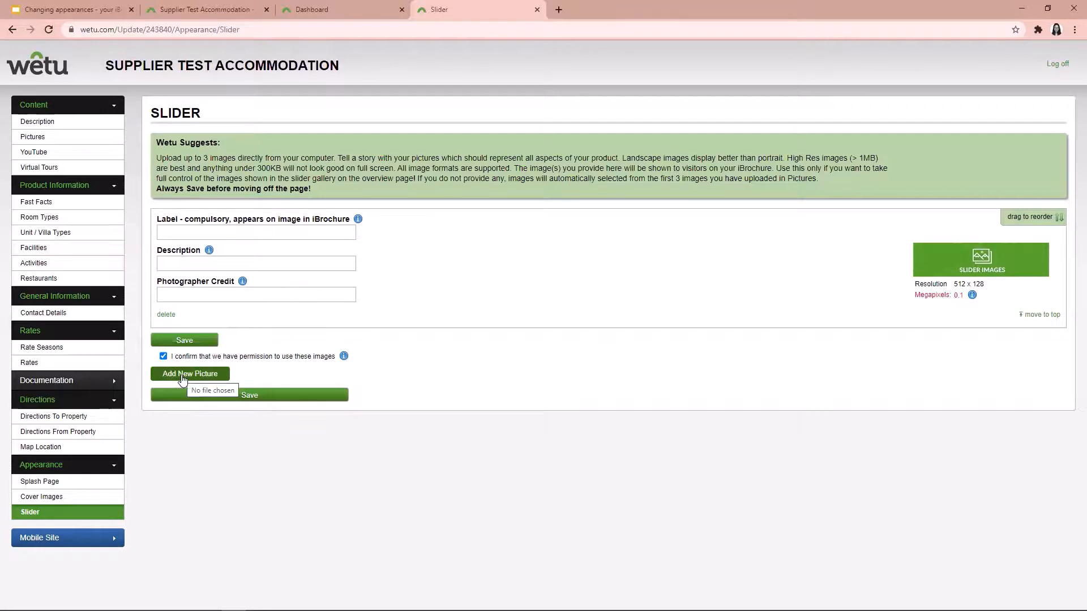
{"action": "left_click", "coordinate": [182, 378]}
{"action": "double_click", "coordinate": [85, 439]}
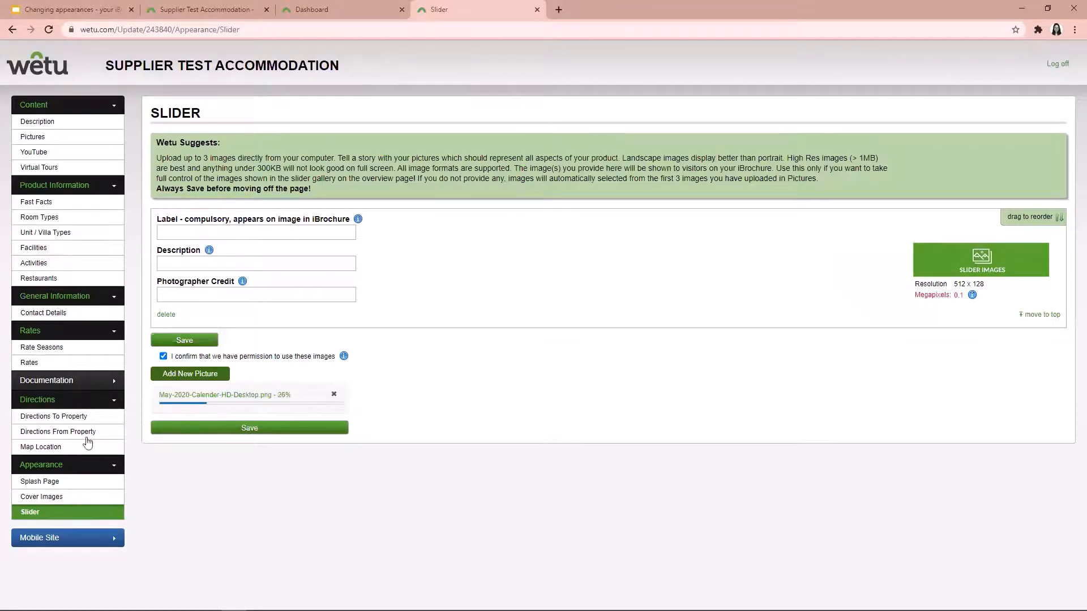
{"action": "left_click", "coordinate": [173, 541]}
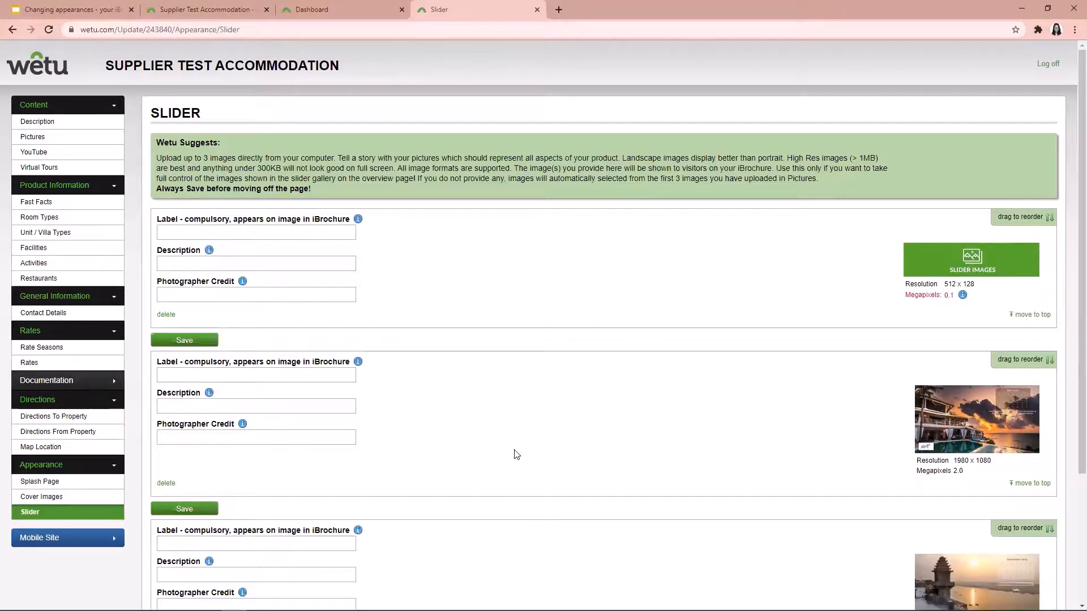
{"action": "left_click_drag", "start_coordinate": [1018, 534], "coordinate": [1013, 366]}
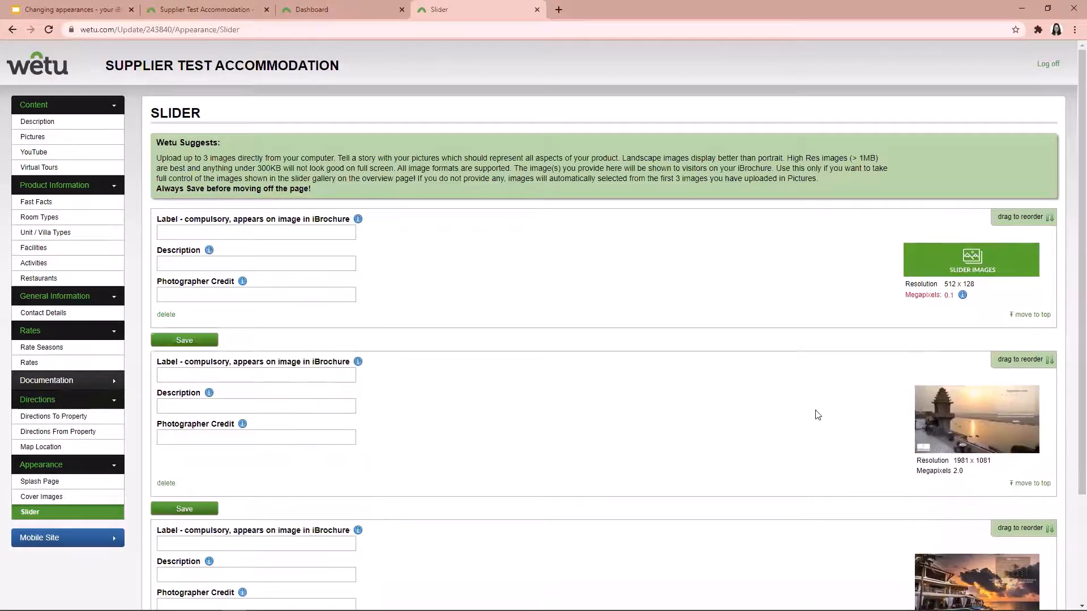
Try to save the slider, and enter "Slider Image" as the label of the third picture
{"action": "scroll", "coordinate": [724, 406], "scroll_direction": "down", "scroll_amount": 3}
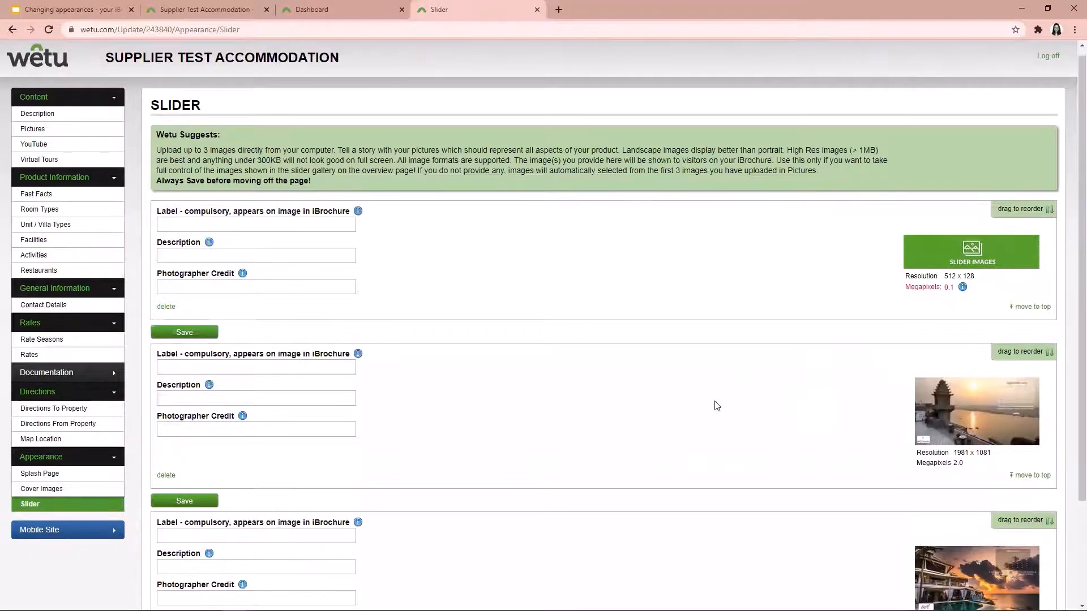
{"action": "left_click", "coordinate": [306, 595]}
{"action": "left_click", "coordinate": [225, 408]}
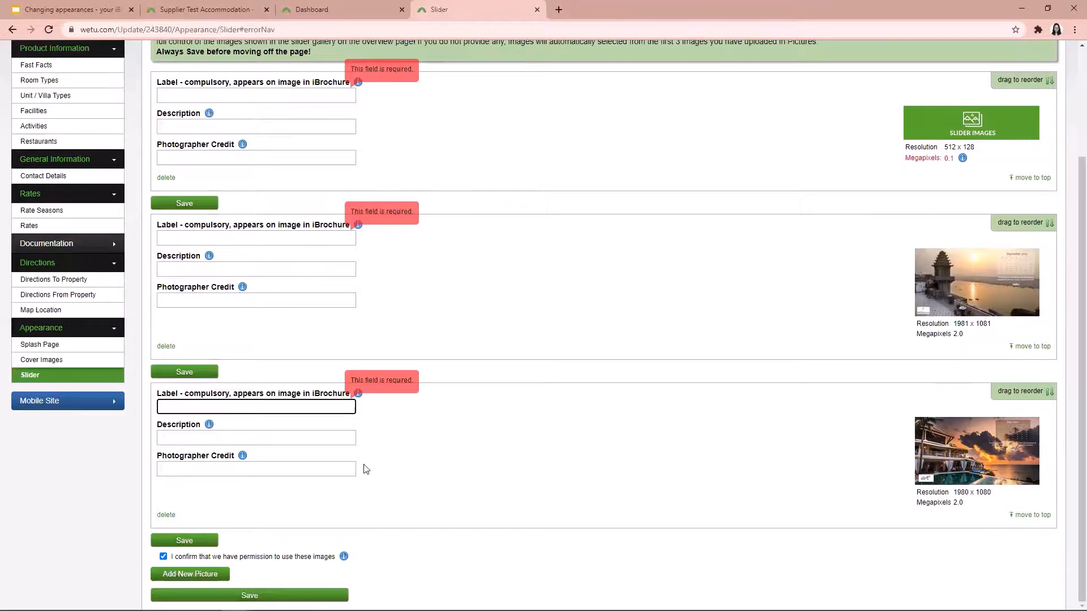
{"action": "type", "text": "Slider Image"}
Copy the third picture's label to the second and first slider pictures and save the slider
{"action": "left_click_drag", "start_coordinate": [194, 407], "coordinate": [146, 414]}
{"action": "right_click", "coordinate": [178, 418]}
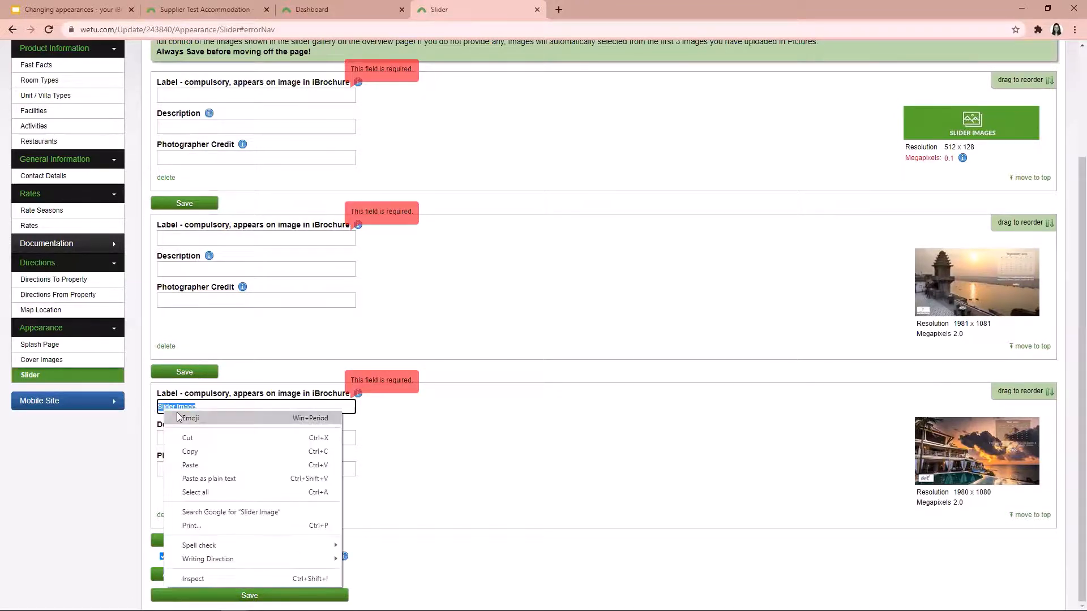
{"action": "left_click", "coordinate": [192, 452]}
{"action": "left_click", "coordinate": [189, 238]}
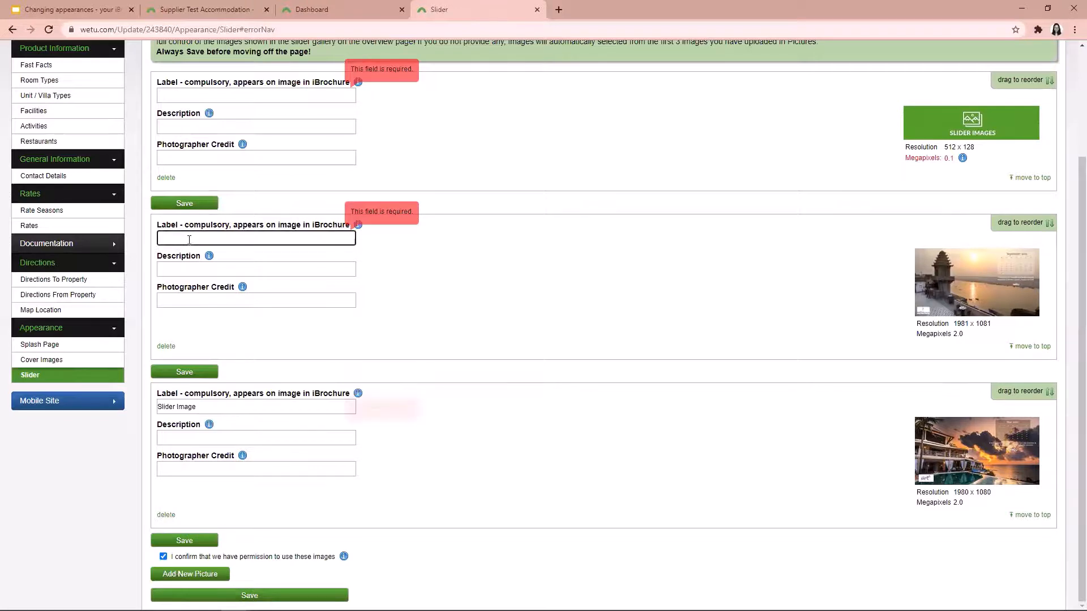
{"action": "key", "text": "ctrl+v"}
{"action": "left_click", "coordinate": [168, 94]}
{"action": "key", "text": "ctrl+v"}
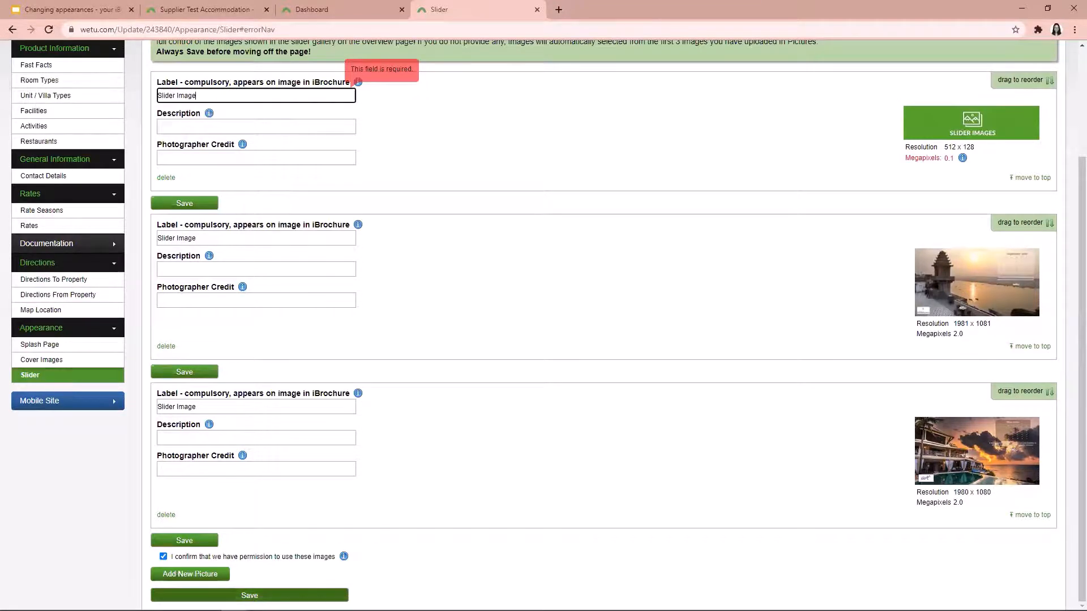
{"action": "left_click", "coordinate": [250, 595]}
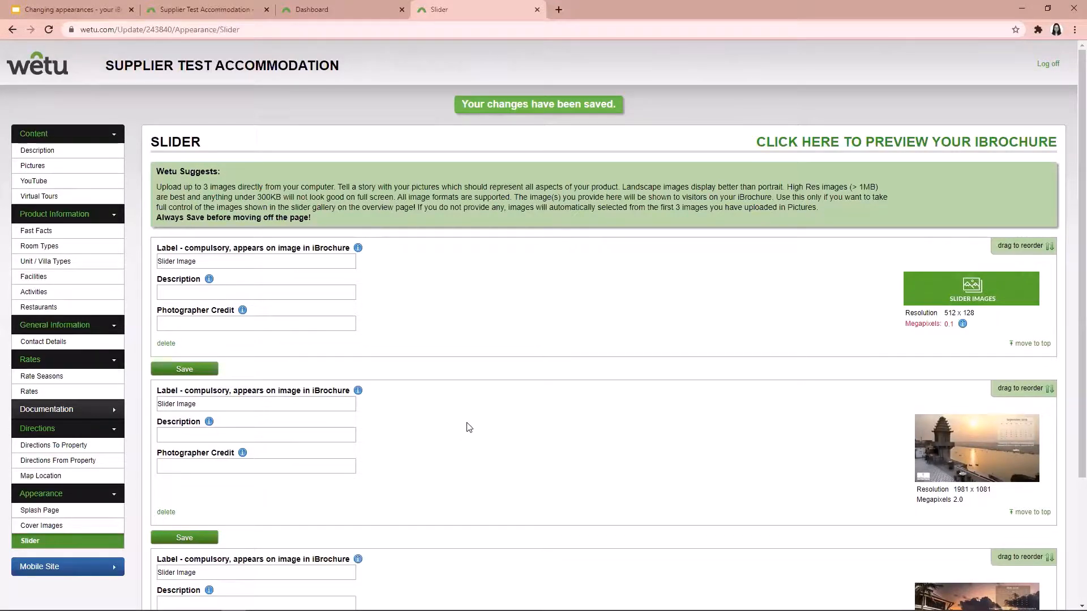
Open the Supplier Test Accommodation iBrochure from the dashboard and examine its splash page, slider and Experience cover images
{"action": "left_click", "coordinate": [312, 4]}
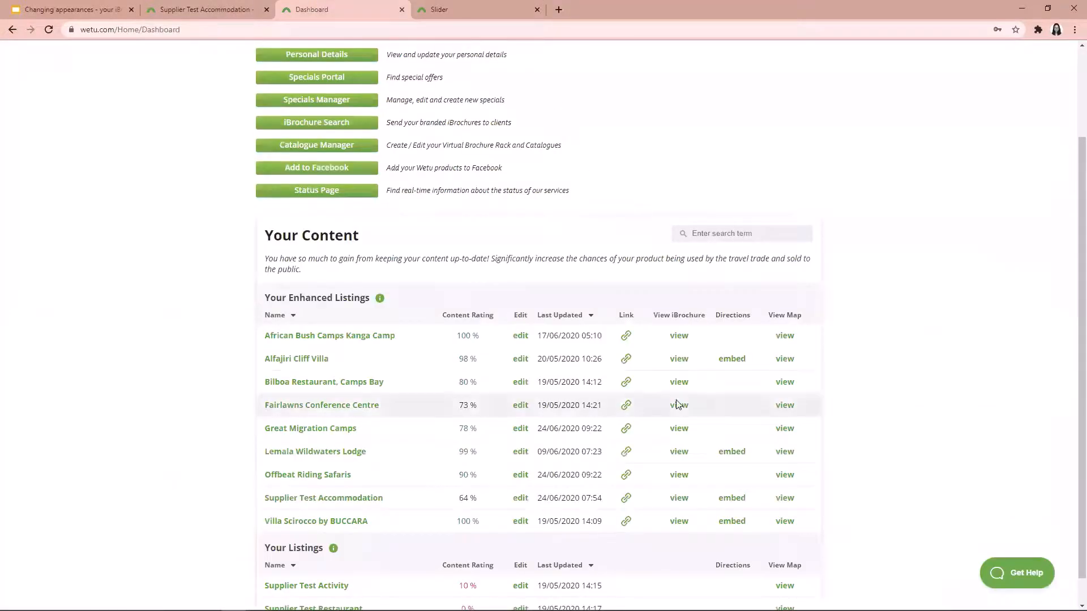
{"action": "left_click", "coordinate": [680, 498]}
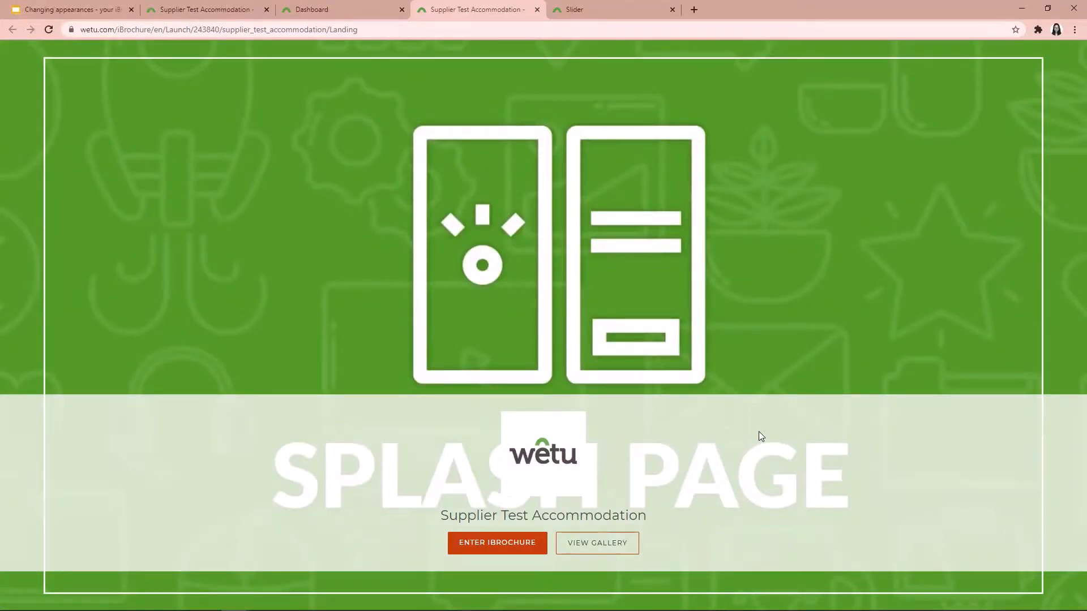
{"action": "left_click", "coordinate": [519, 544]}
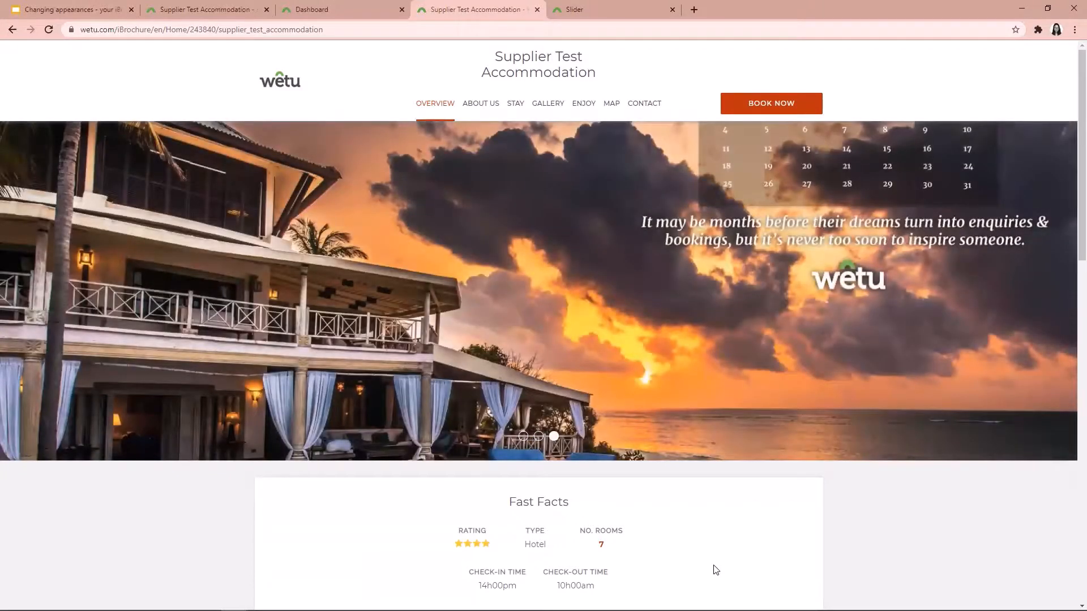
{"action": "scroll", "coordinate": [846, 489], "scroll_direction": "down", "scroll_amount": 10}
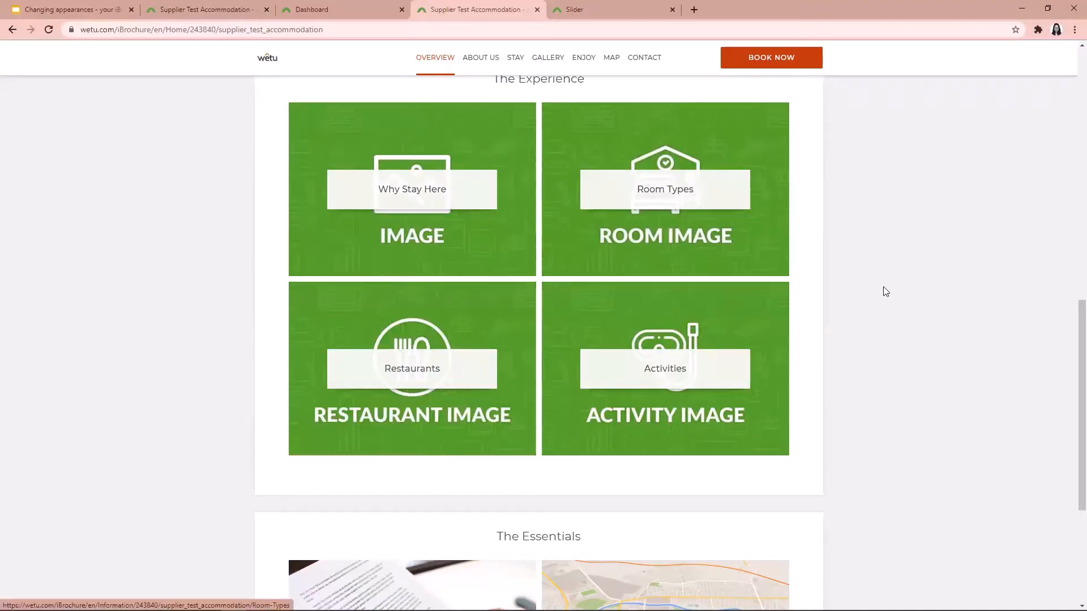
{"action": "scroll", "coordinate": [885, 290], "scroll_direction": "up", "scroll_amount": 8}
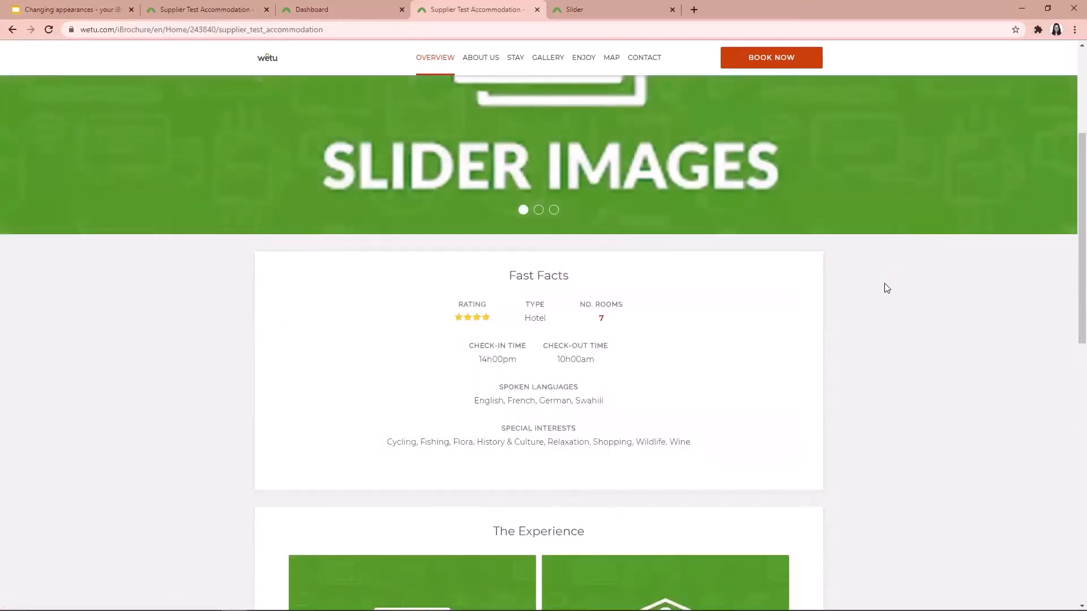
{"action": "scroll", "coordinate": [886, 289], "scroll_direction": "up", "scroll_amount": 2}
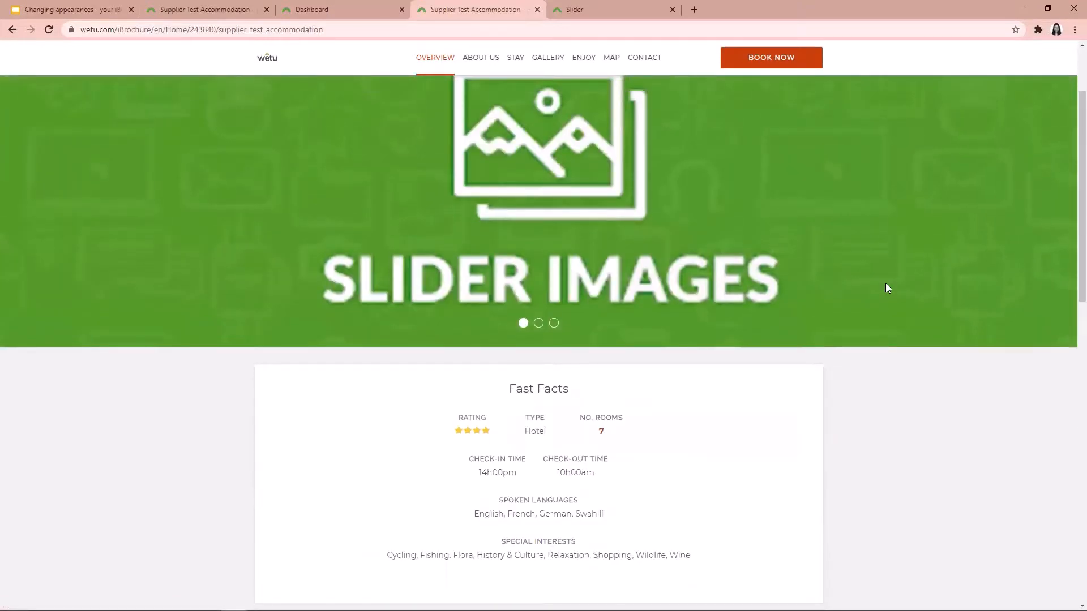